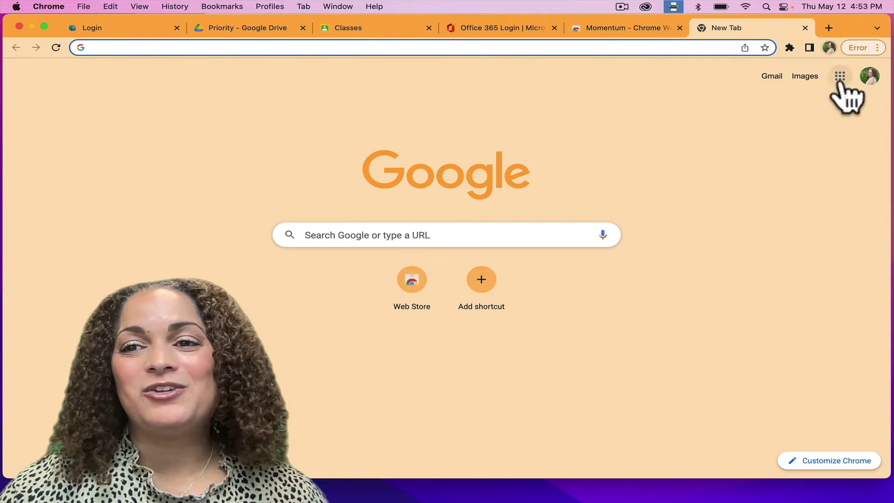
Locate Google Keep in the list of Google apps, then dismiss the list.
{"action": "left_click", "coordinate": [810, 26]}
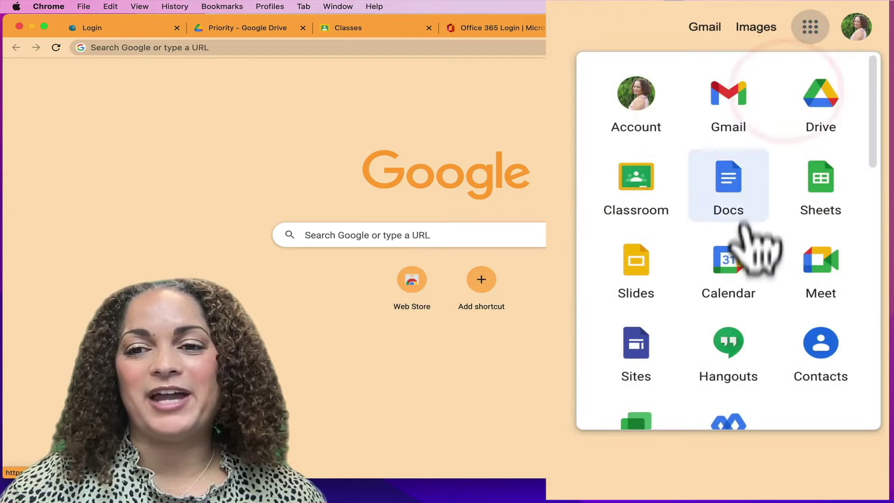
{"action": "scroll", "coordinate": [731, 382], "scroll_direction": "down", "scroll_amount": 5}
{"action": "scroll", "coordinate": [720, 359], "scroll_direction": "down", "scroll_amount": 2}
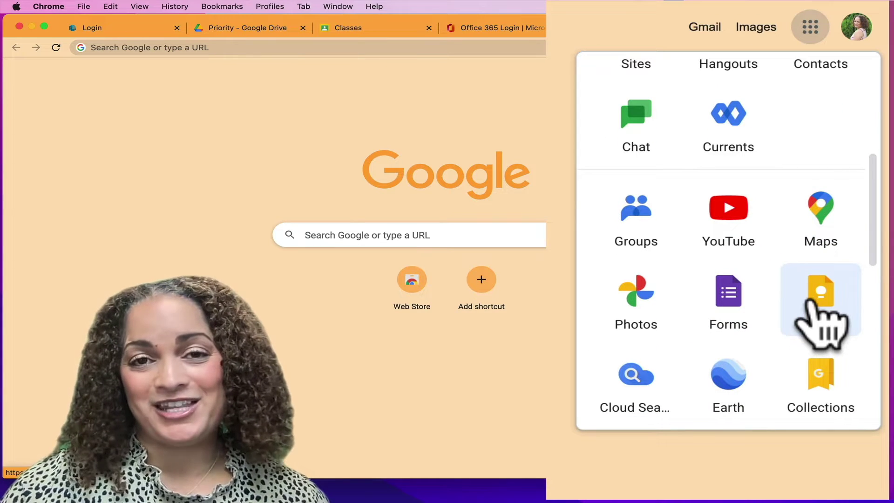
{"action": "left_click", "coordinate": [185, 168]}
Open keep.google.com in the current browser tab.
{"action": "left_click", "coordinate": [239, 44]}
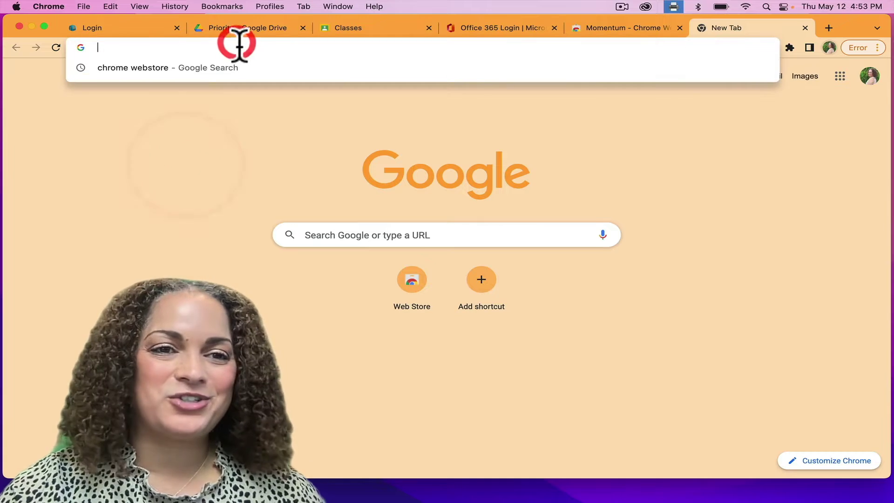
{"action": "type", "text": "keep.g"}
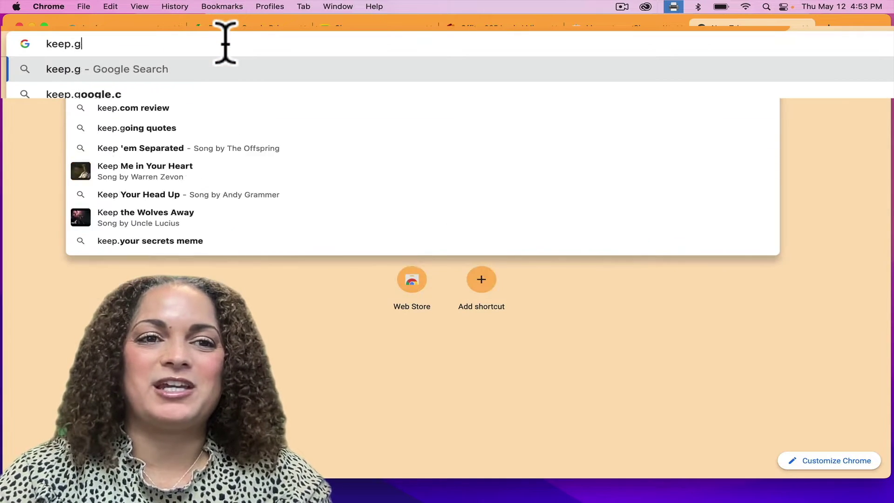
{"action": "type", "text": "oogle.c"}
{"action": "key", "text": "BackSpace"}
{"action": "type", "text": "e.co"}
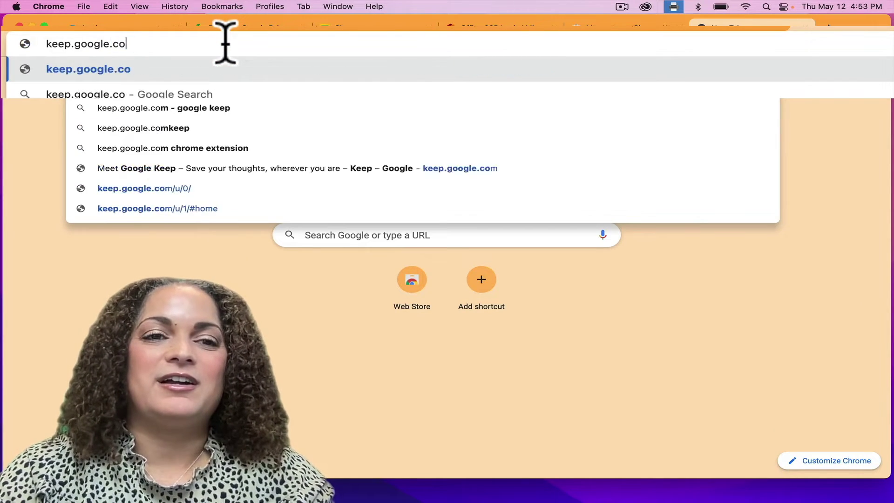
{"action": "type", "text": "m"}
{"action": "key", "text": "Return"}
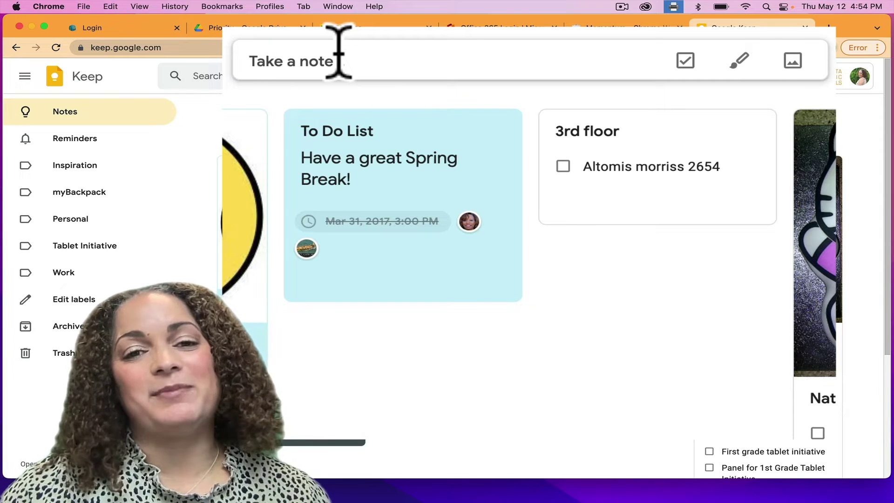
Start a new note and title it "To Do List:".
{"action": "left_click", "coordinate": [363, 58]}
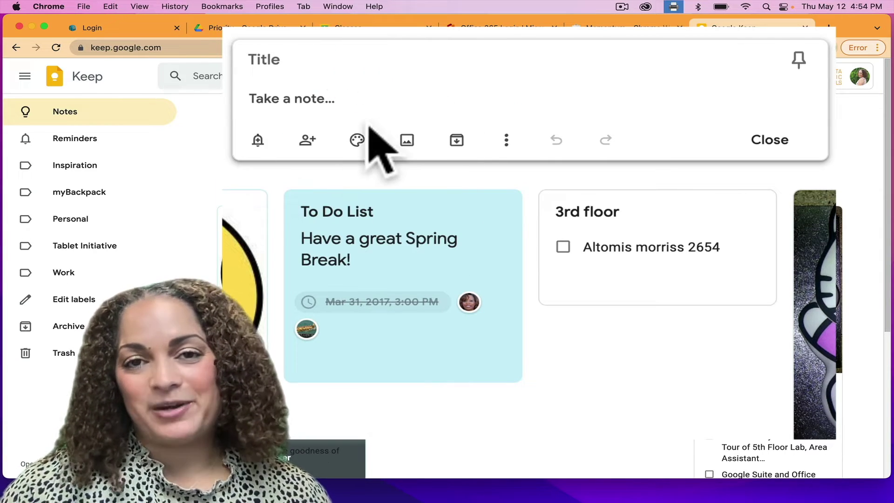
{"action": "left_click", "coordinate": [307, 55]}
{"action": "type", "text": "To "}
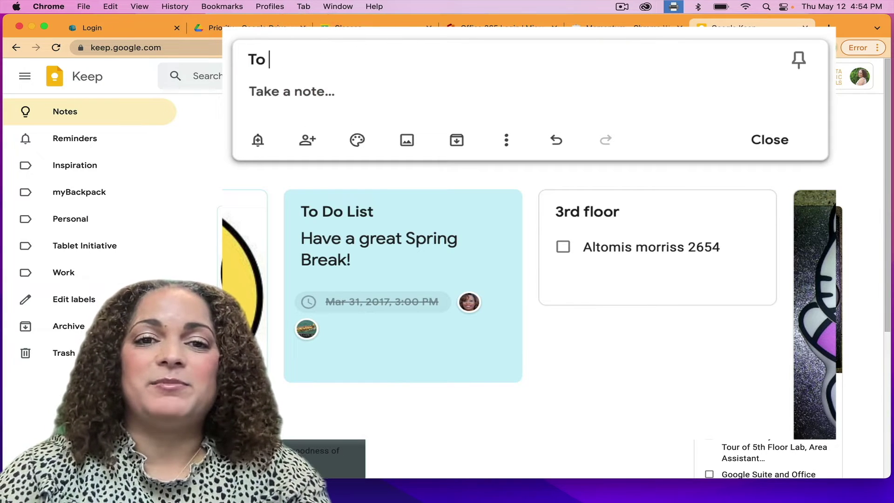
{"action": "type", "text": "Do List:"}
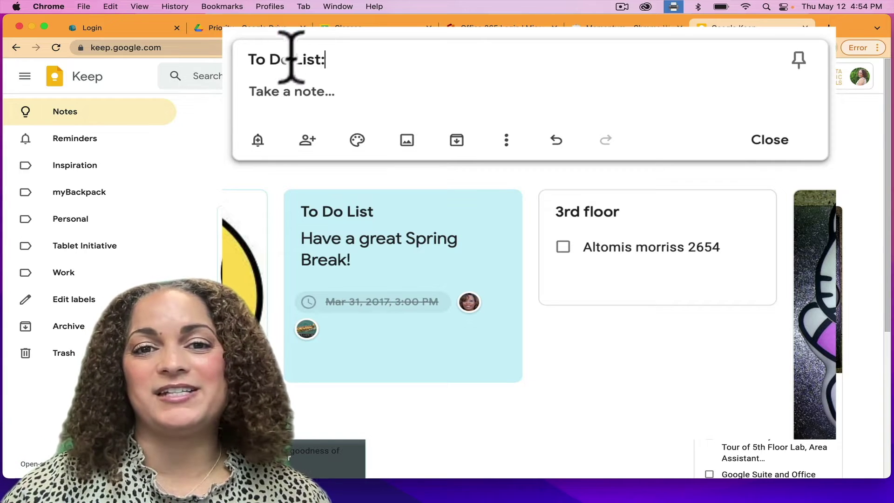
Turn the body of the new note into a checklist by showing checkboxes.
{"action": "left_click", "coordinate": [271, 101]}
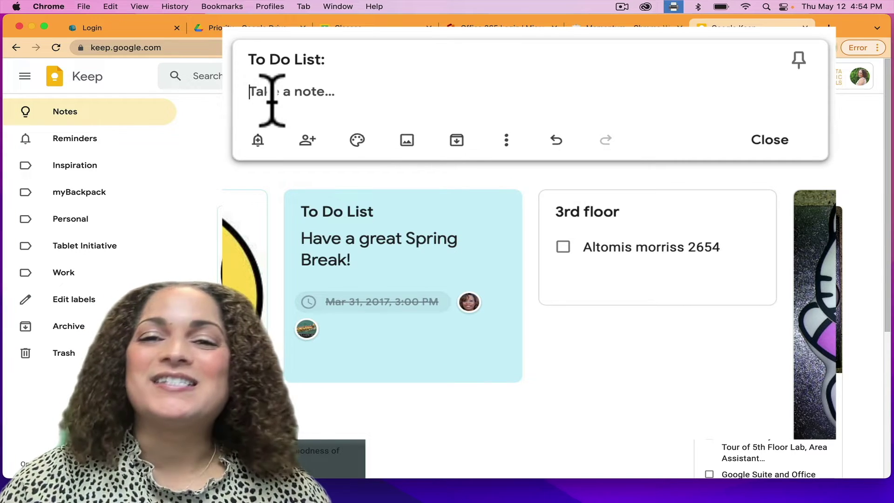
{"action": "left_click", "coordinate": [508, 142]}
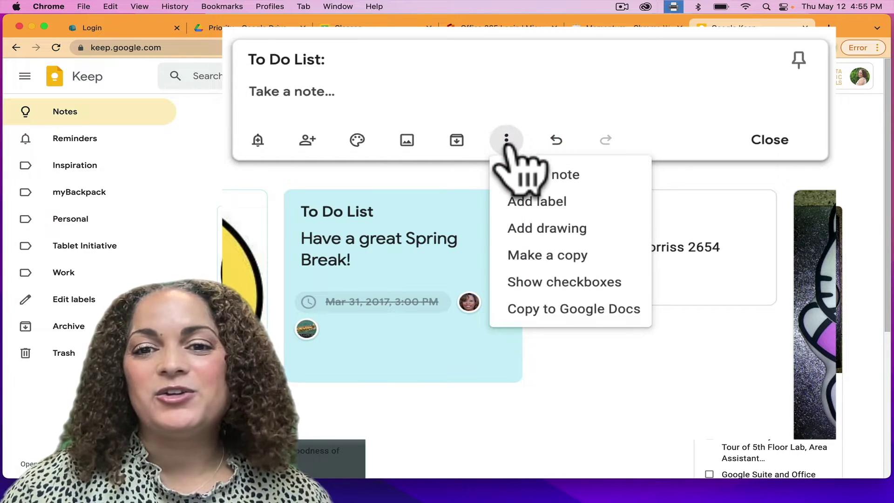
{"action": "left_click", "coordinate": [532, 289]}
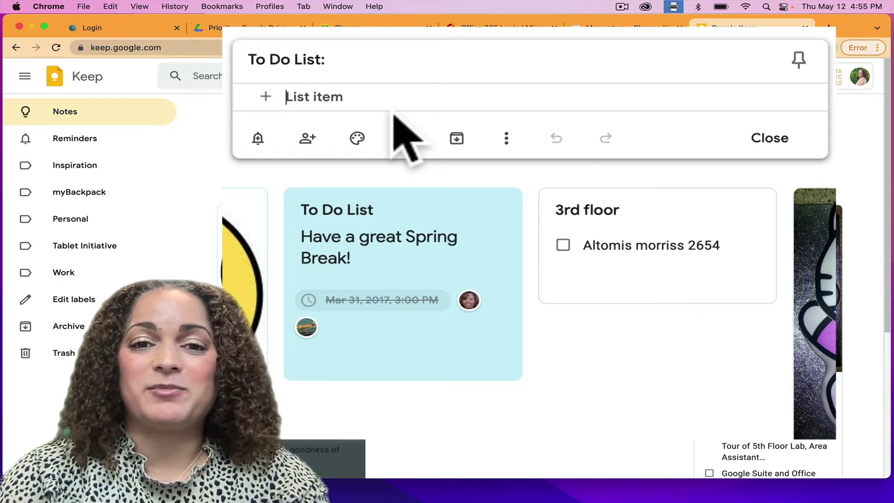
Enter four checklist items to call, email, meet with and plan with one named contact each, and close the note.
{"action": "type", "text": "Call Tommy"}
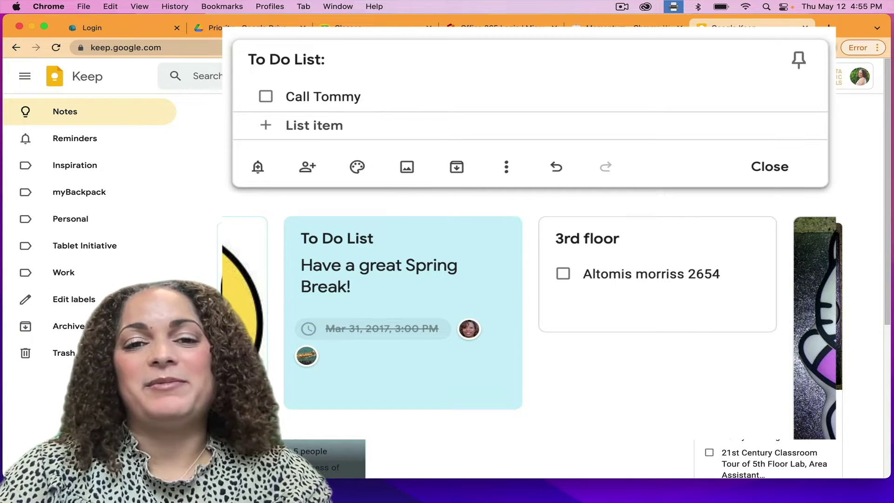
{"action": "key", "text": "Return"}
{"action": "type", "text": "Email Melissa"}
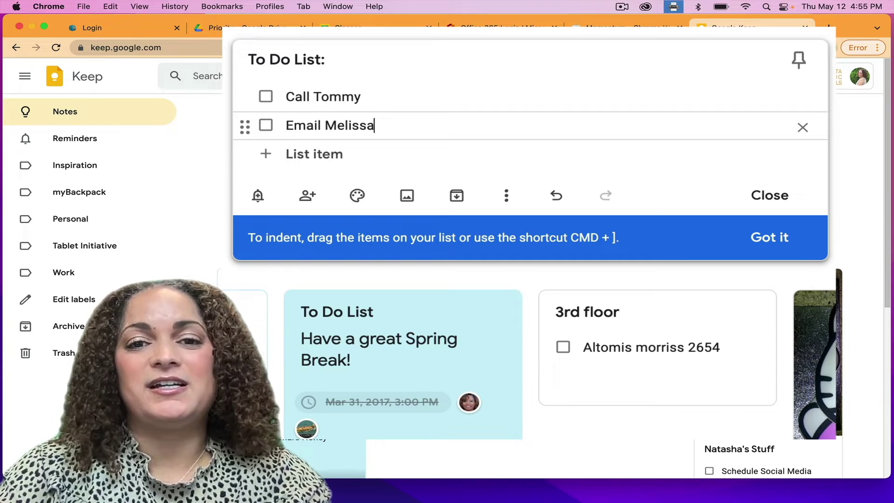
{"action": "key", "text": "Return"}
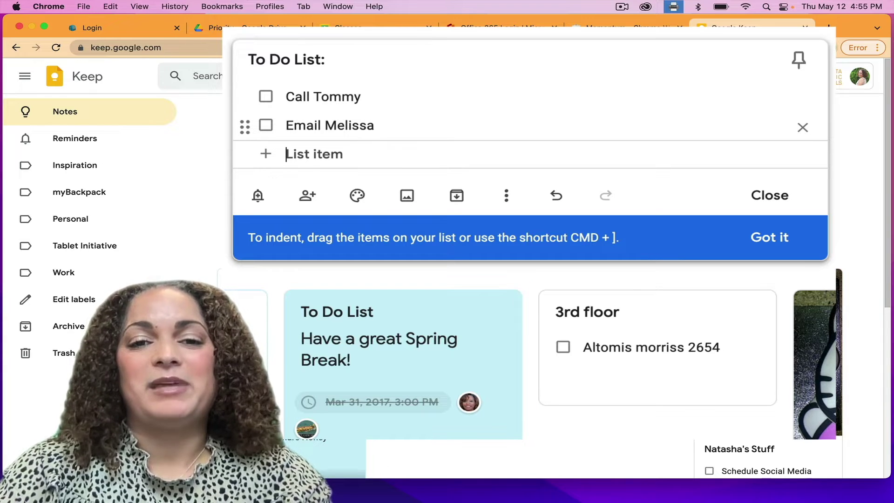
{"action": "type", "text": "Meet with Felisa"}
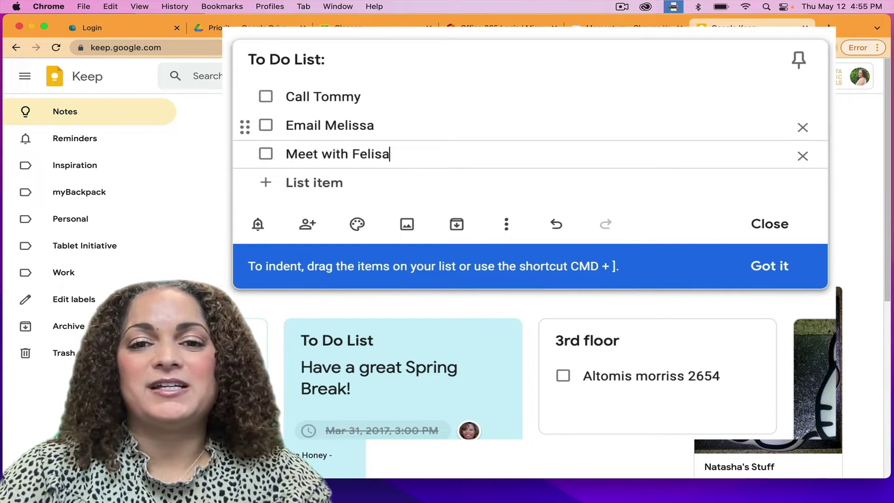
{"action": "key", "text": "Return"}
{"action": "type", "text": "Plan"}
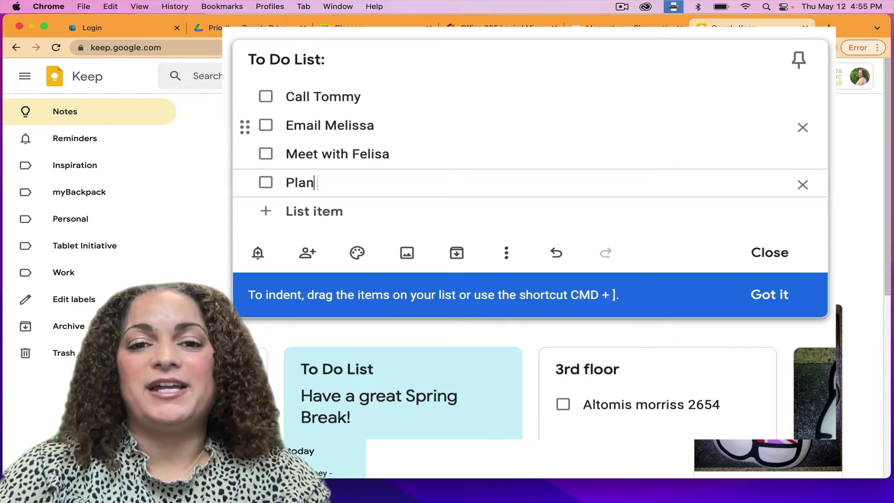
{"action": "type", "text": " with Rosalyn"}
{"action": "key", "text": "Return"}
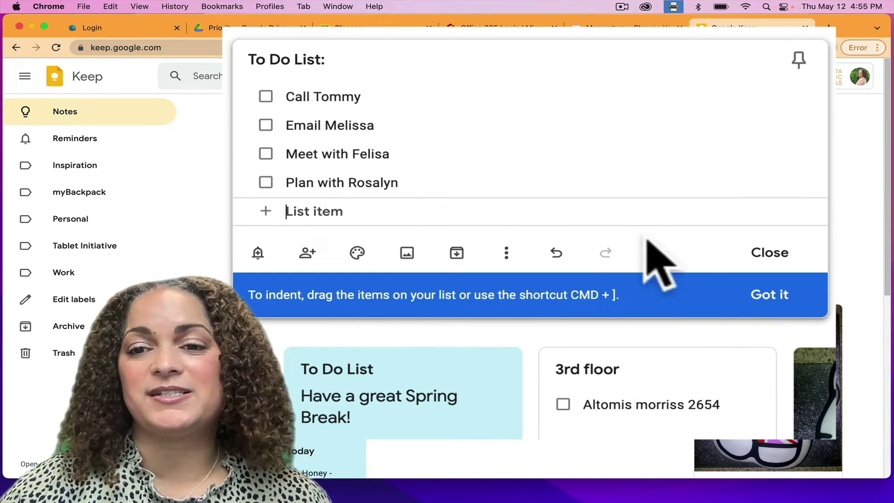
{"action": "left_click", "coordinate": [768, 296]}
{"action": "left_click", "coordinate": [770, 254]}
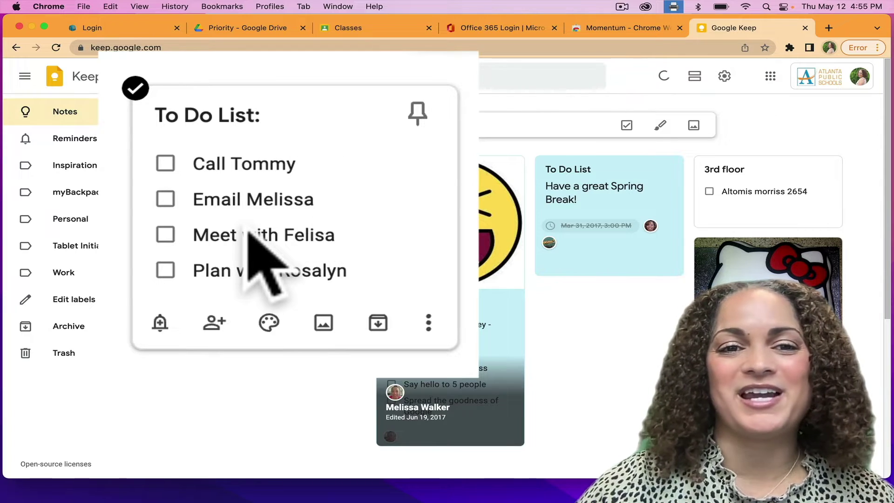
Pin the new "To Do List:" note above the other notes.
{"action": "scroll", "coordinate": [461, 317], "scroll_direction": "down", "scroll_amount": 1}
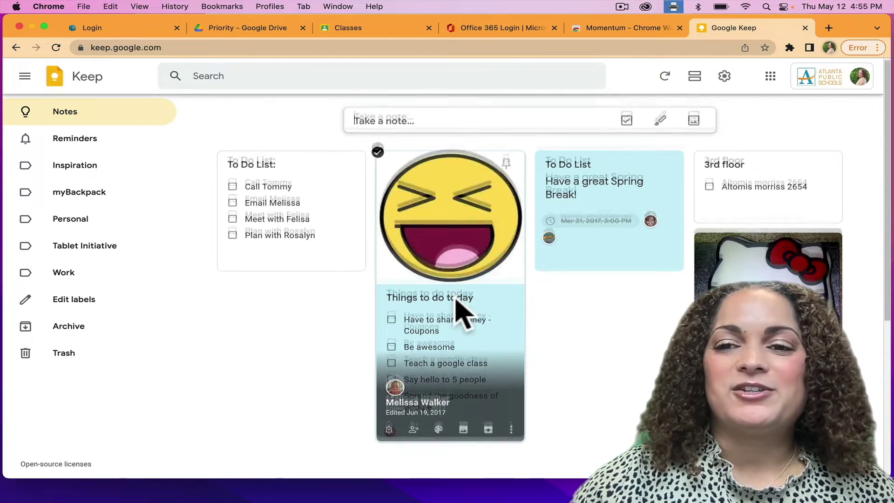
{"action": "scroll", "coordinate": [456, 308], "scroll_direction": "down", "scroll_amount": 5}
{"action": "scroll", "coordinate": [459, 310], "scroll_direction": "up", "scroll_amount": 5}
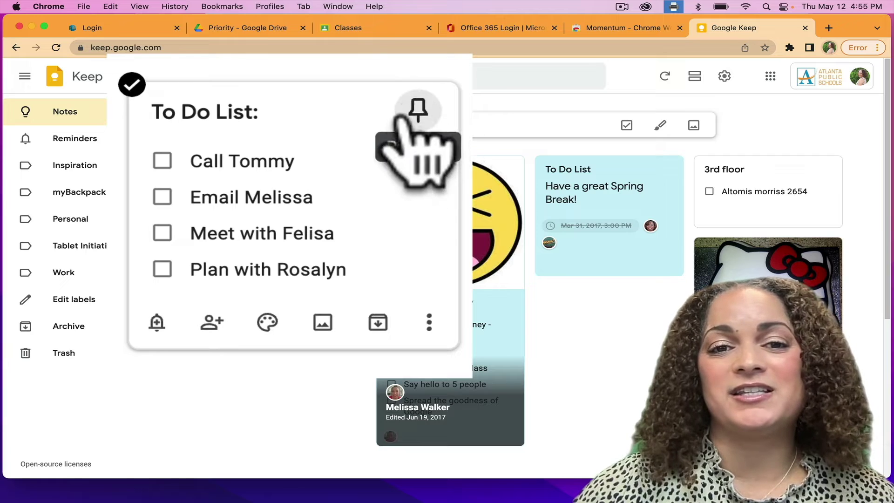
{"action": "left_click", "coordinate": [348, 169]}
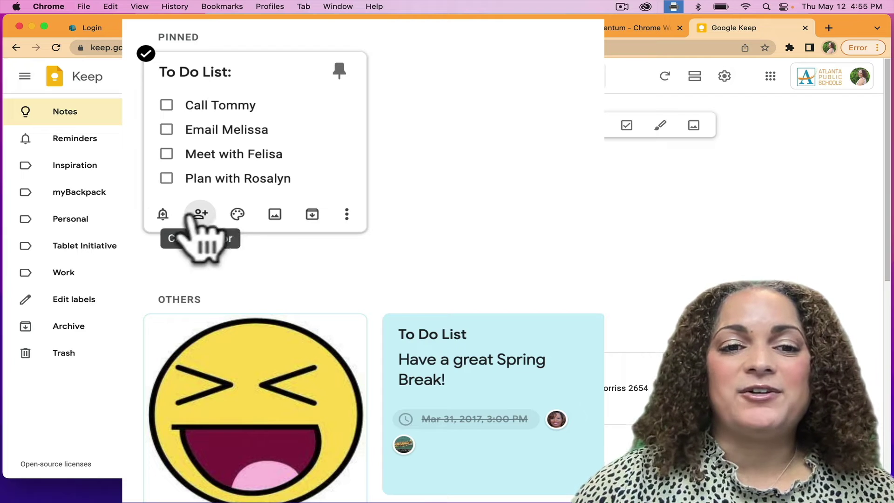
Review the pinned note's reminder options, including the place-based reminder, and its collaborator sharing settings without saving anything.
{"action": "left_click", "coordinate": [163, 214]}
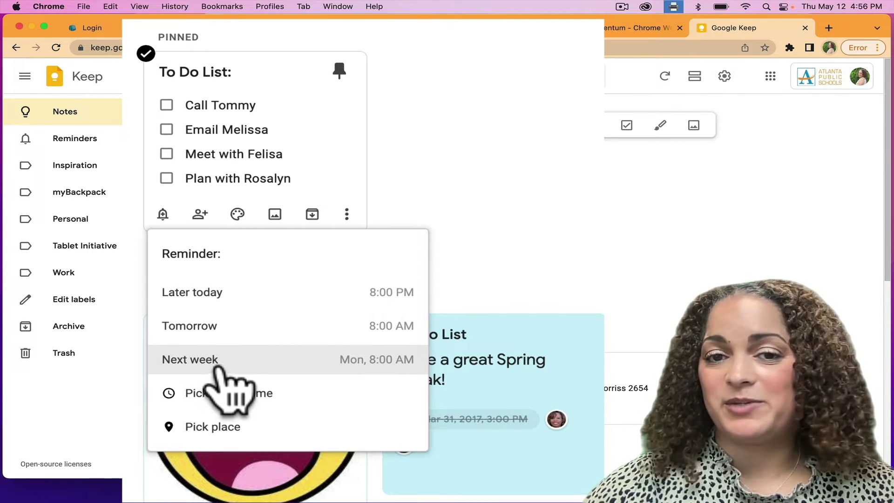
{"action": "left_click", "coordinate": [263, 427]}
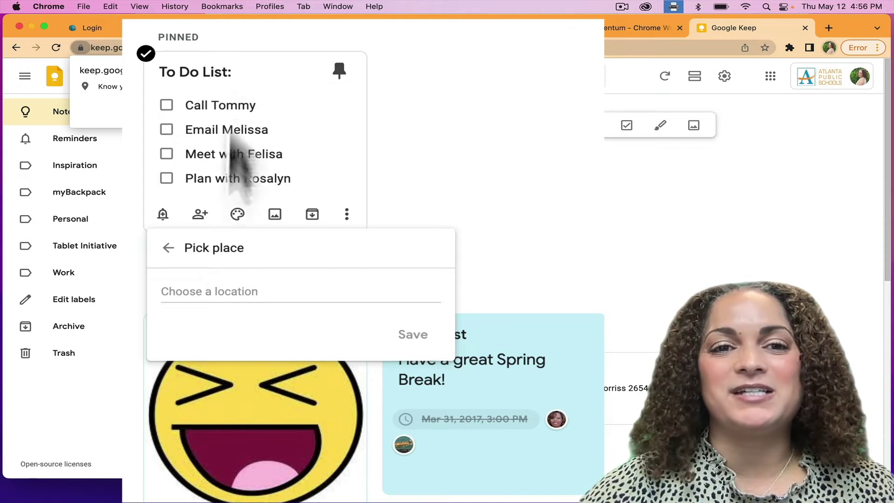
{"action": "left_click", "coordinate": [205, 33]}
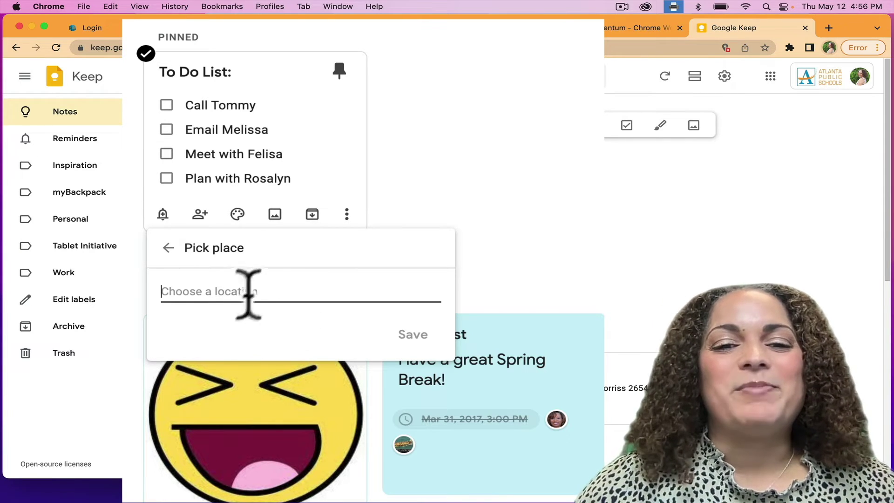
{"action": "left_click", "coordinate": [172, 250]}
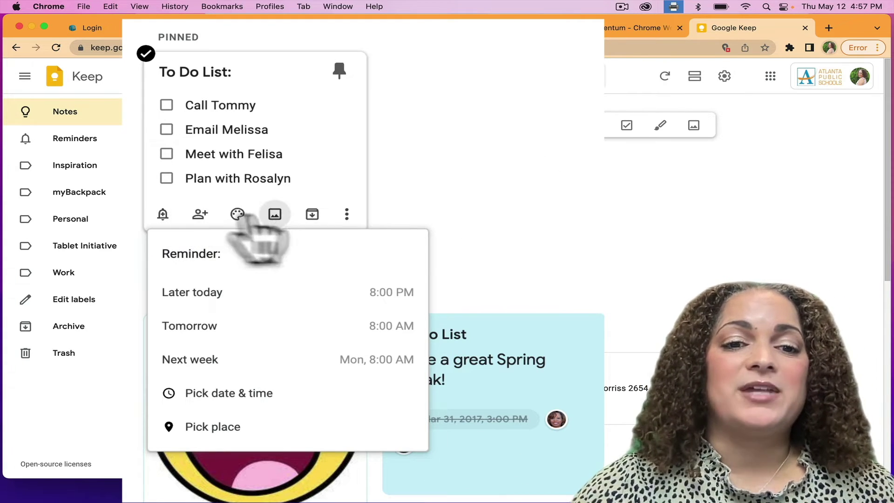
{"action": "left_click", "coordinate": [200, 213]}
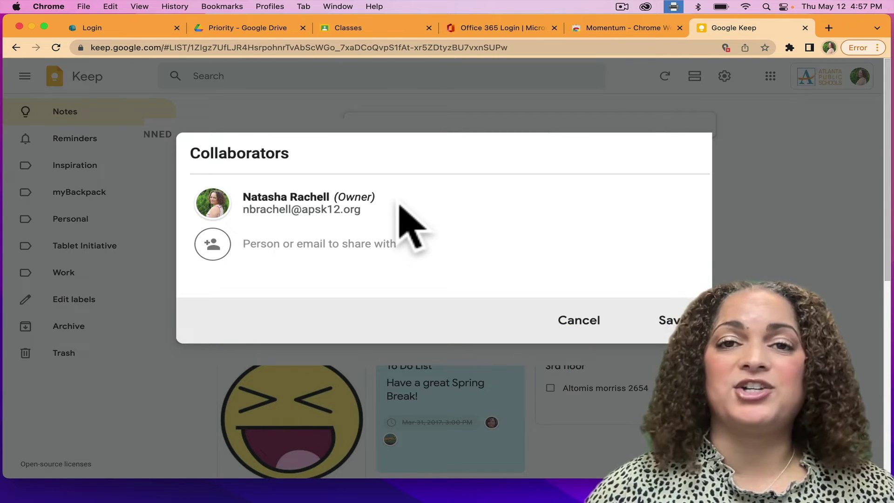
{"action": "left_click", "coordinate": [585, 327]}
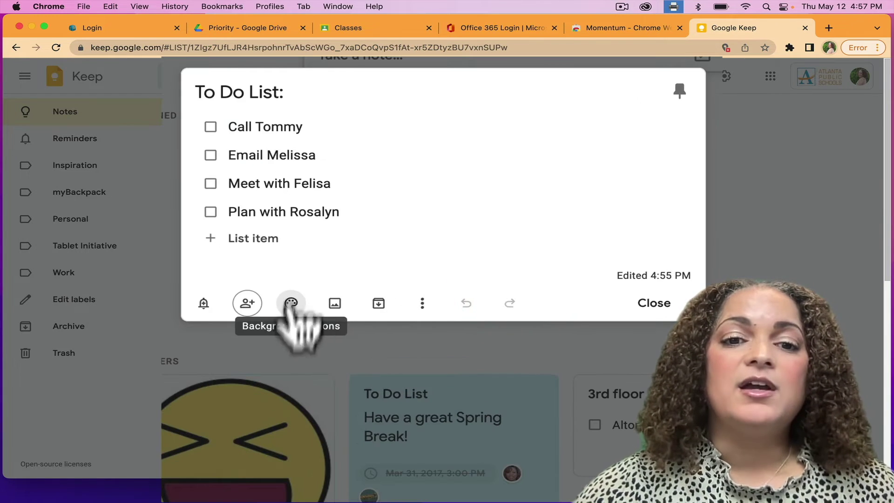
Set the "To Do List:" note's colour to pink and its background to the red palm-tree and fireworks image, and close the note.
{"action": "left_click", "coordinate": [291, 304]}
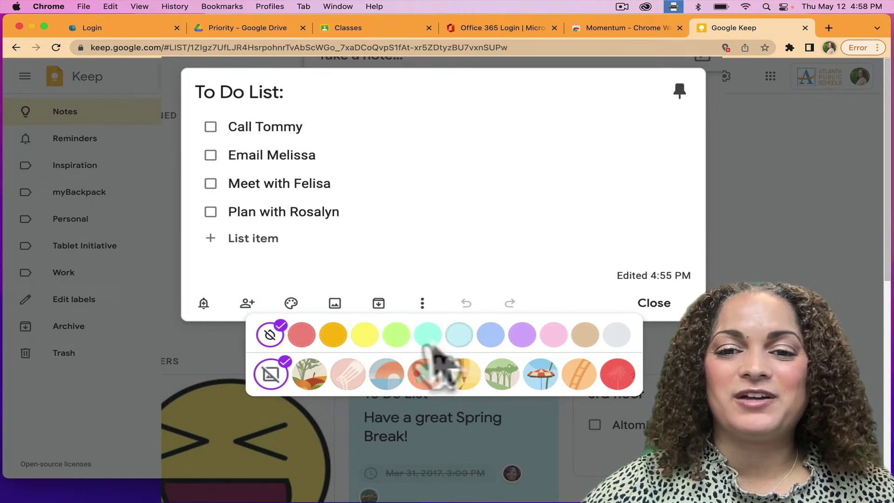
{"action": "left_click", "coordinate": [554, 336]}
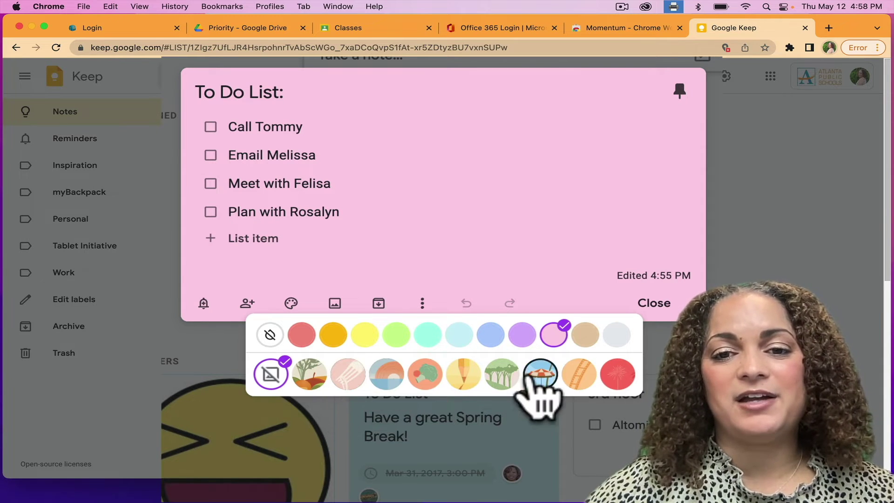
{"action": "left_click", "coordinate": [503, 375]}
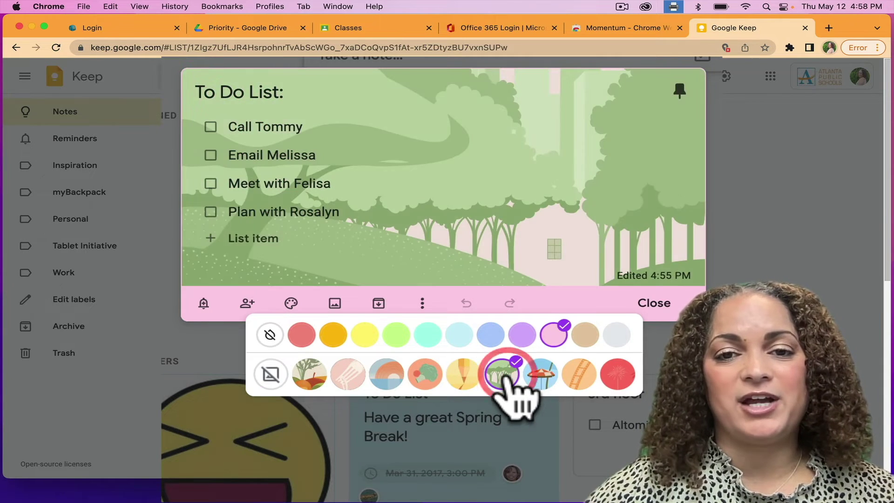
{"action": "left_click", "coordinate": [616, 374]}
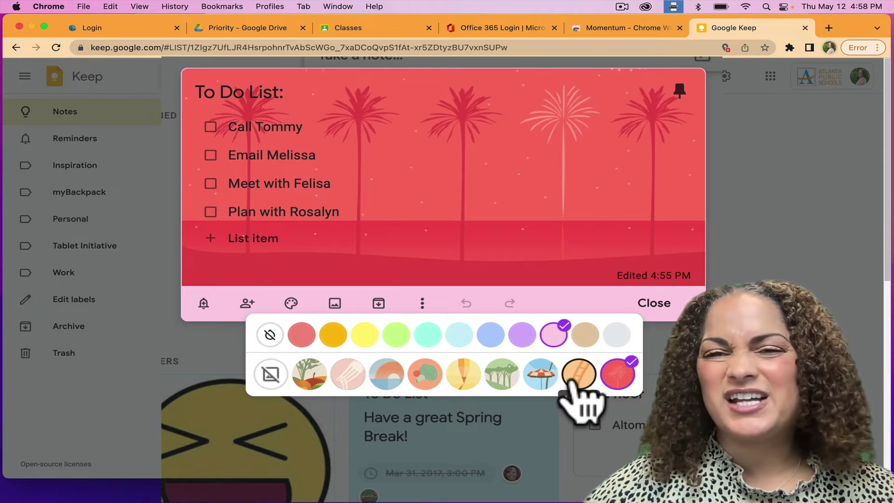
{"action": "left_click", "coordinate": [574, 377]}
{"action": "left_click", "coordinate": [616, 374]}
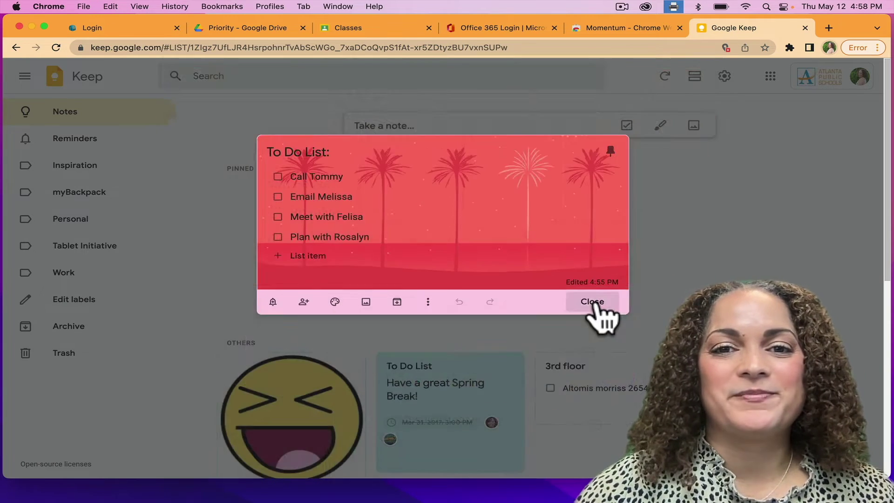
{"action": "left_click", "coordinate": [653, 303]}
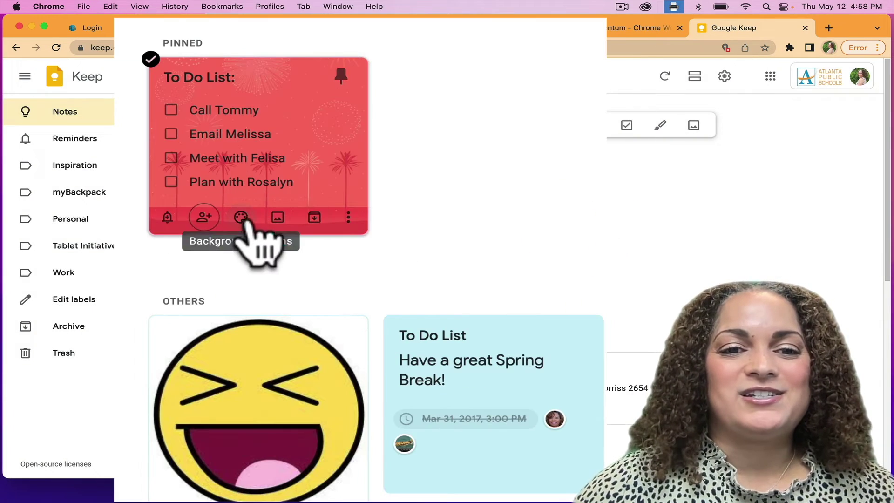
Look at the pinned note's option for adding an image and cancel it.
{"action": "left_click", "coordinate": [279, 222]}
{"action": "key", "text": "Escape"}
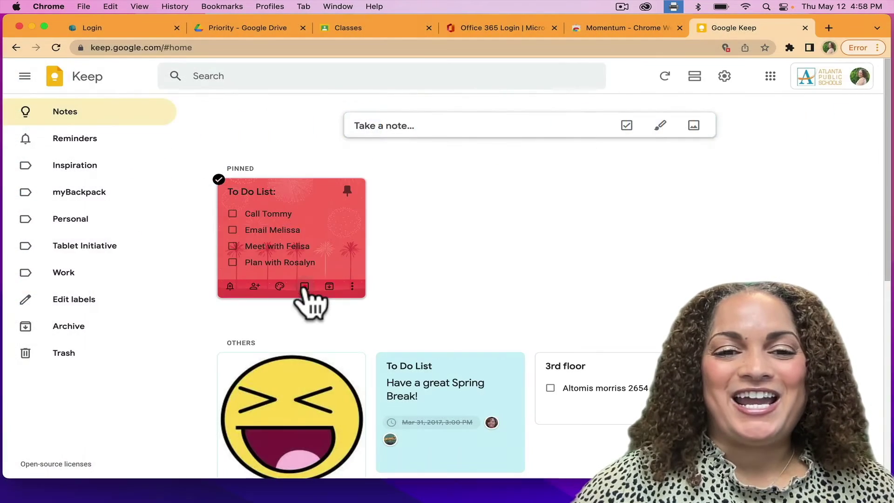
Open the "To Do List:" note's image file picker, close it without choosing a file, and look over the notes on the page.
{"action": "left_click", "coordinate": [305, 286]}
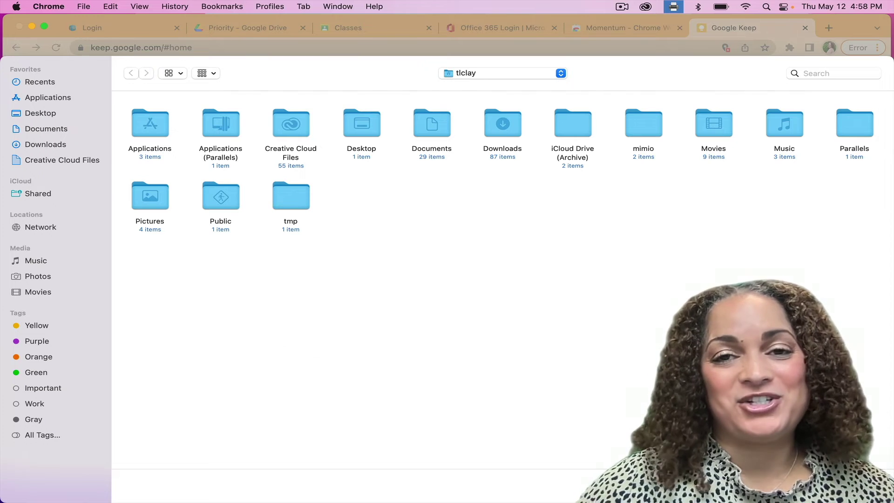
{"action": "key", "text": "Escape"}
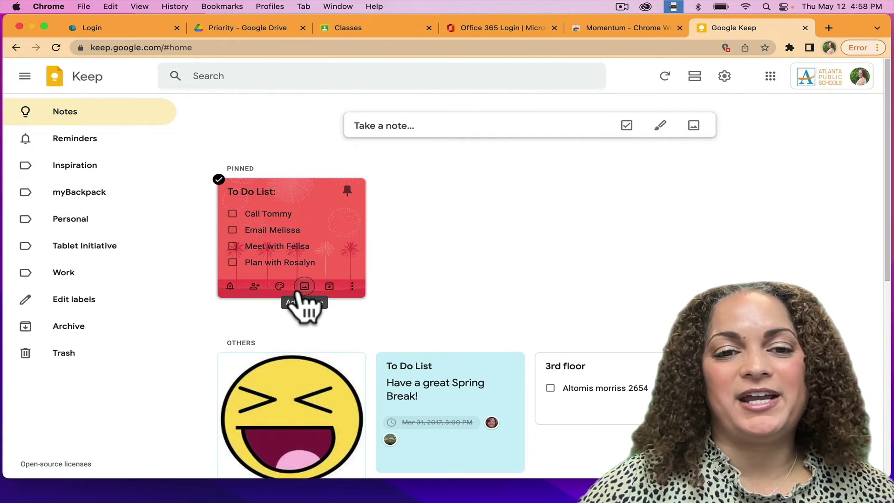
{"action": "scroll", "coordinate": [326, 429], "scroll_direction": "down", "scroll_amount": 1}
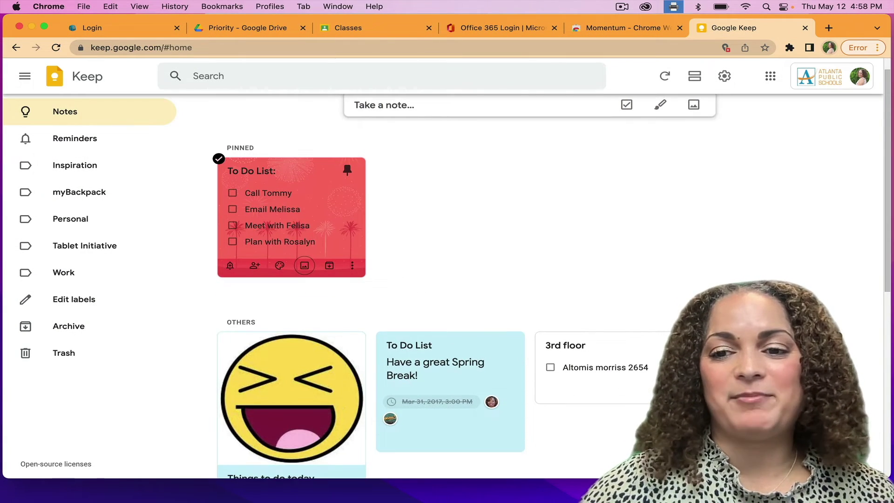
{"action": "scroll", "coordinate": [326, 373], "scroll_direction": "up", "scroll_amount": 1}
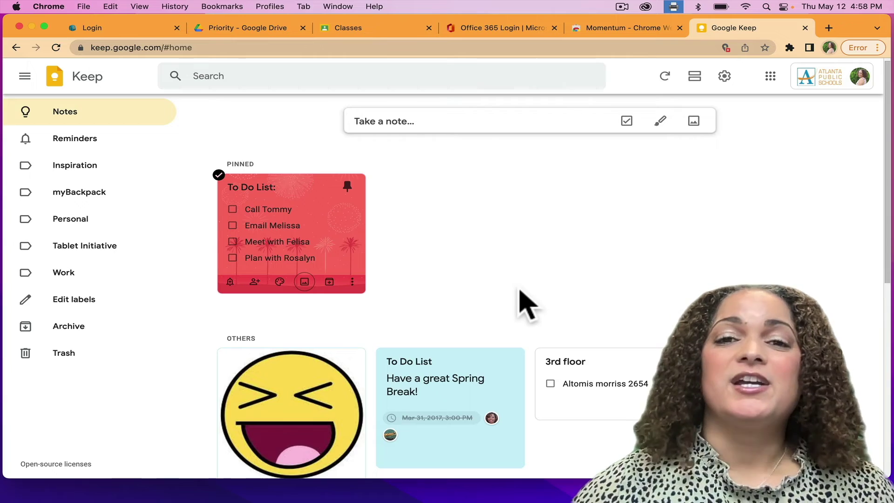
{"action": "scroll", "coordinate": [582, 256], "scroll_direction": "down", "scroll_amount": 3}
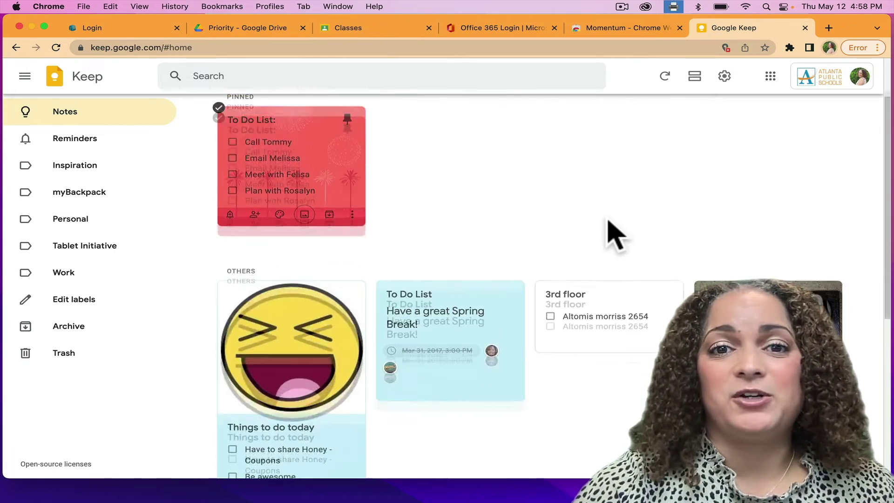
{"action": "scroll", "coordinate": [607, 233], "scroll_direction": "up", "scroll_amount": 3}
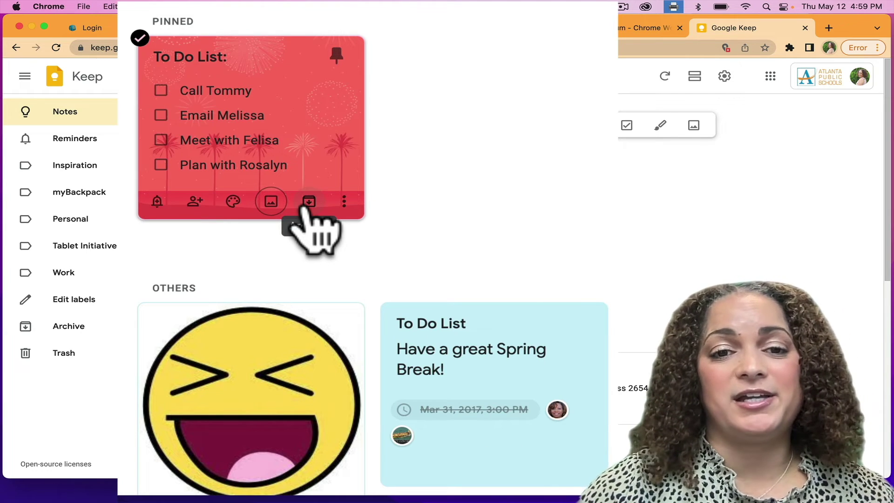
Create a new label "Instruct Tech" and apply it to the pinned "To Do List:" note.
{"action": "left_click", "coordinate": [344, 201]}
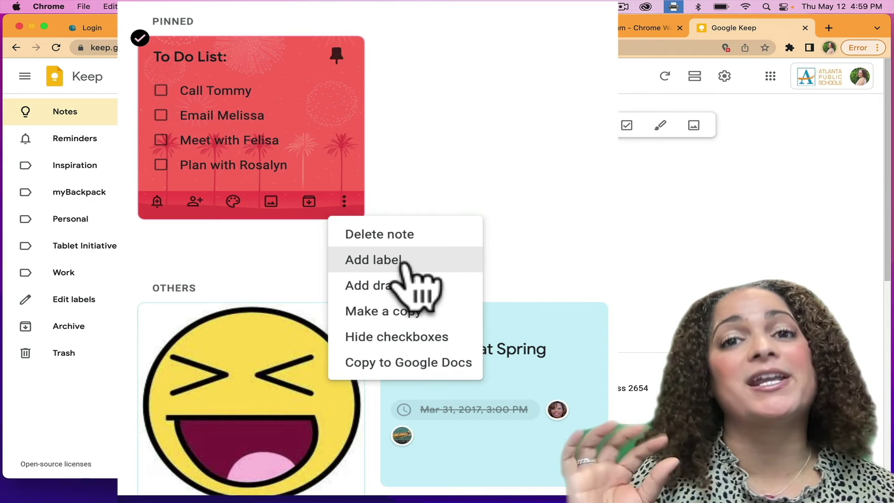
{"action": "left_click", "coordinate": [407, 261]}
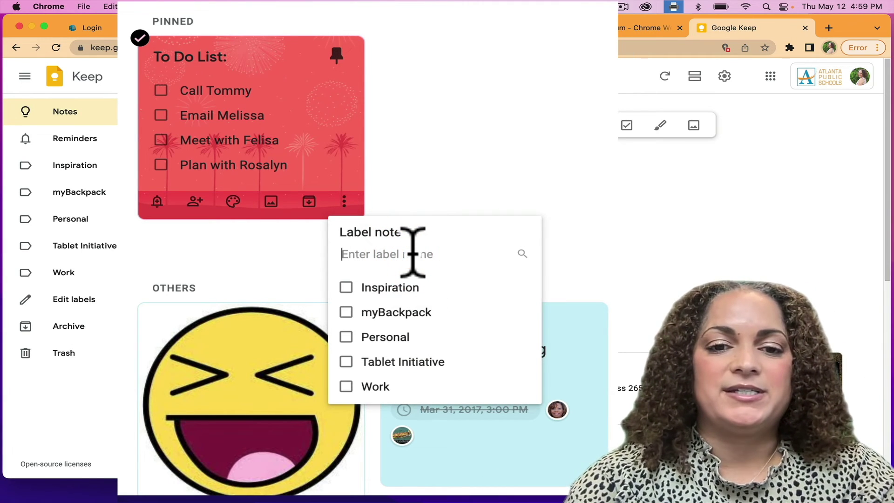
{"action": "type", "text": "Instr"}
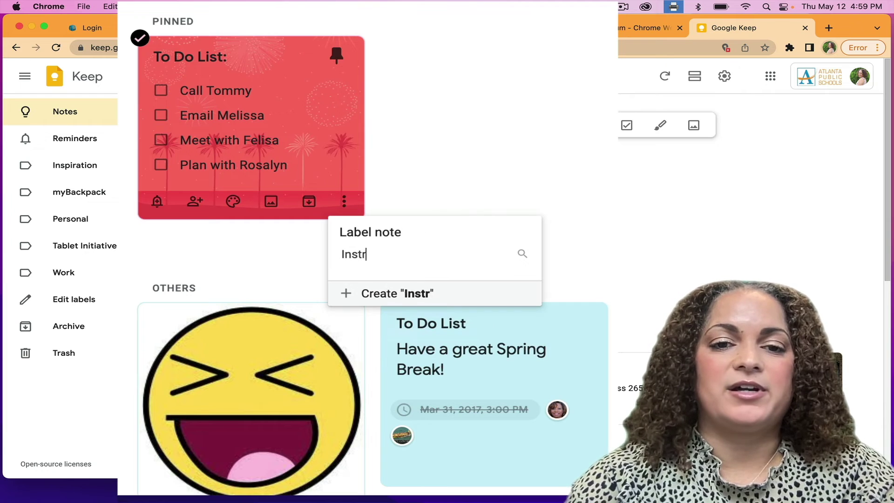
{"action": "type", "text": "uct Tech"}
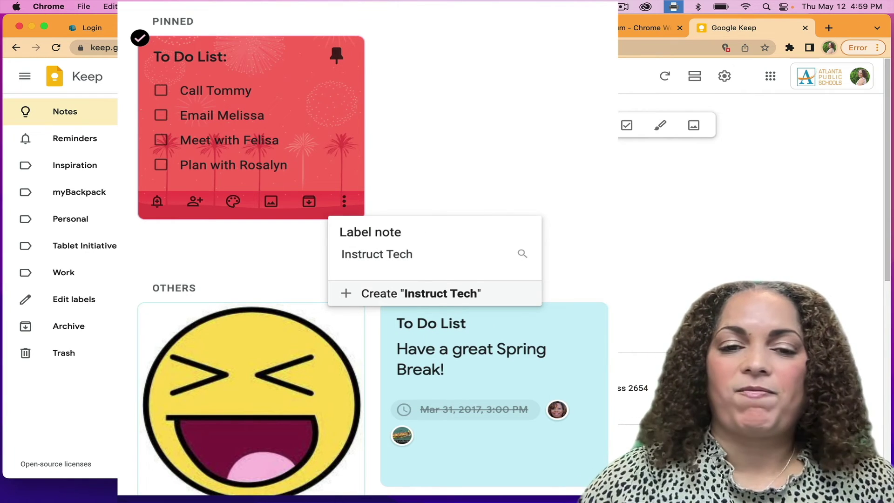
{"action": "key", "text": "Return"}
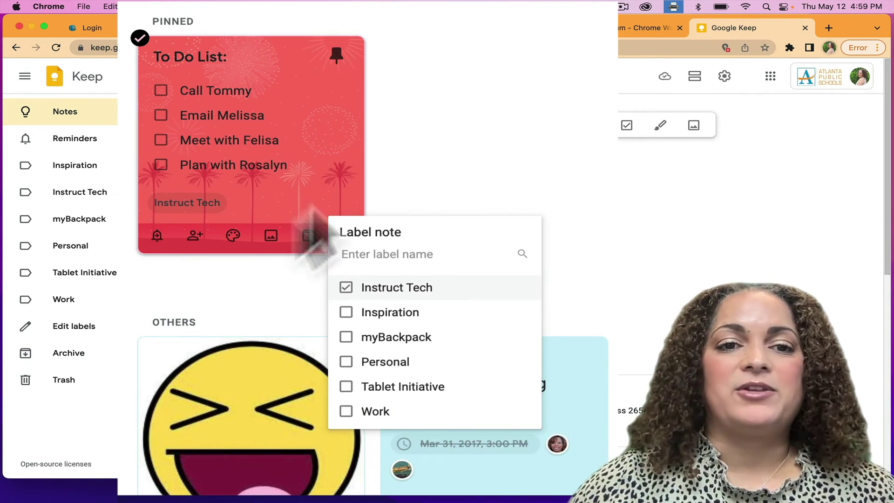
{"action": "mouse_move", "coordinate": [191, 208]}
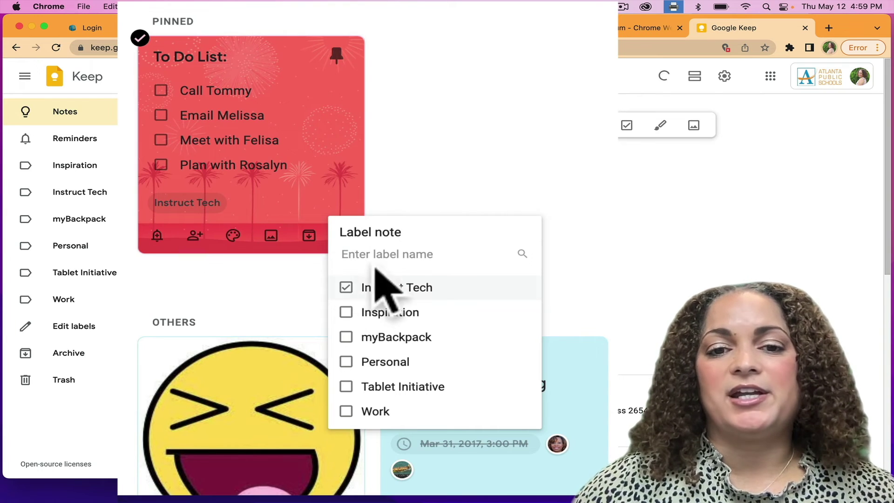
{"action": "left_click", "coordinate": [508, 127]}
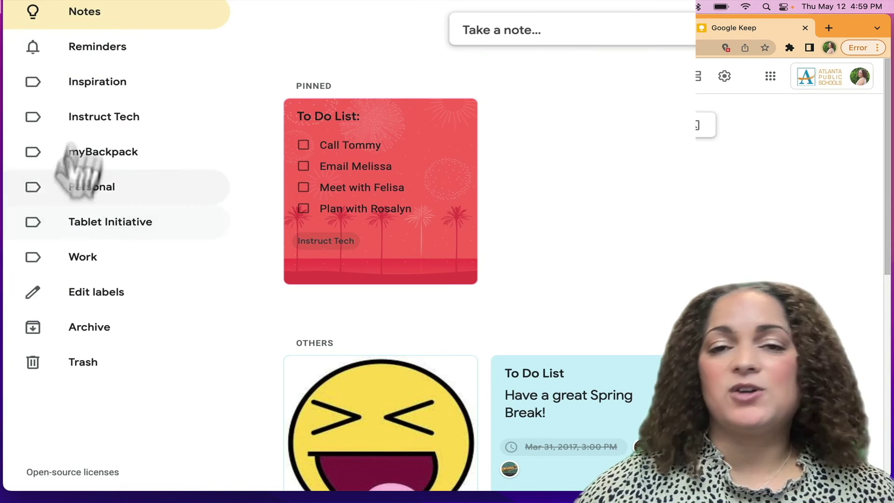
View only the notes labelled "Instruct Tech", and return to the full notes overview.
{"action": "left_click", "coordinate": [88, 122]}
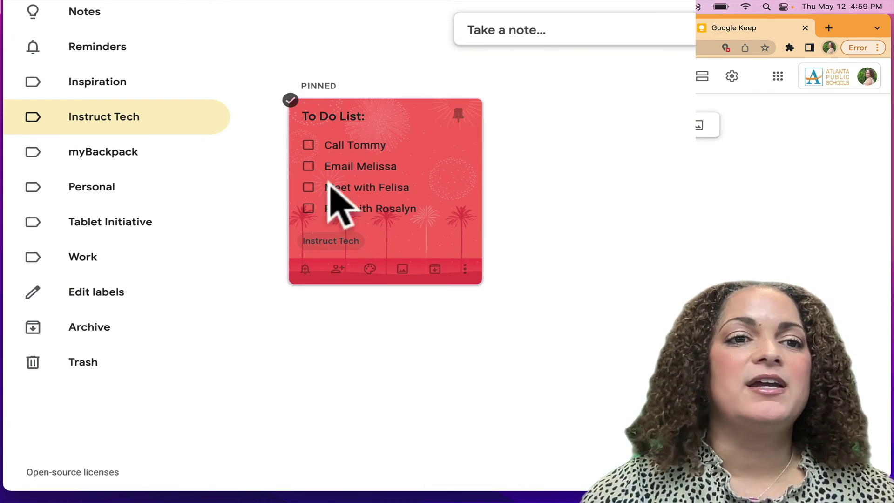
{"action": "mouse_move", "coordinate": [371, 208]}
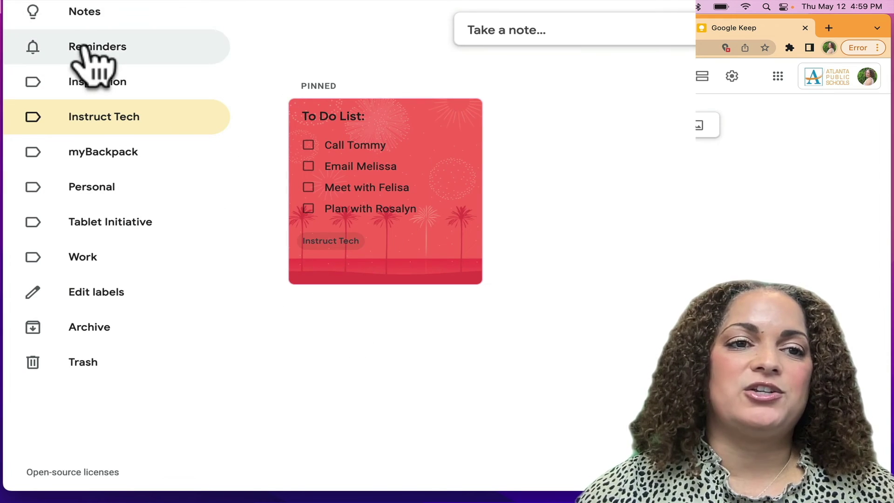
{"action": "left_click", "coordinate": [93, 11]}
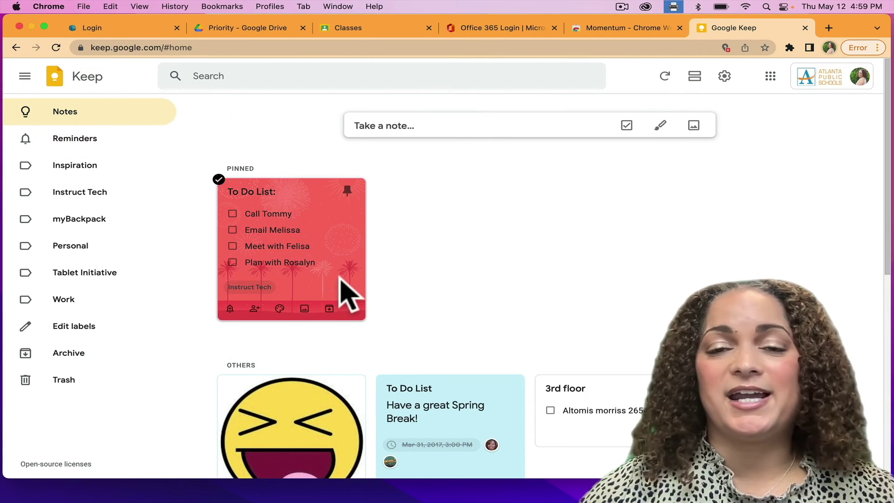